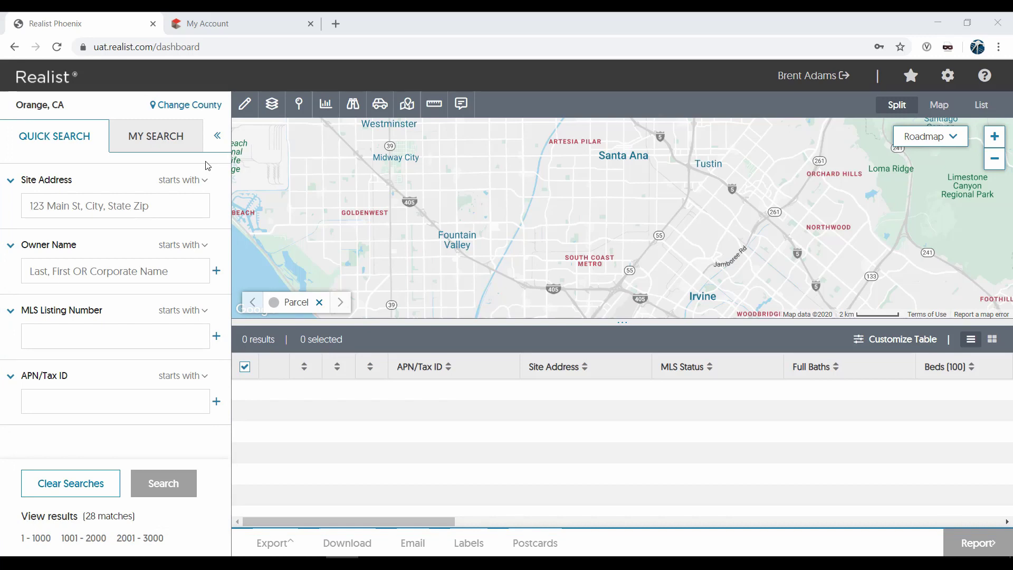
# Collapse and restore the search sidebar, then add five counties: Abbeville SC, Accomack VA, Adair IA, Adair MO, Adams CO
pyautogui.click(217, 135)
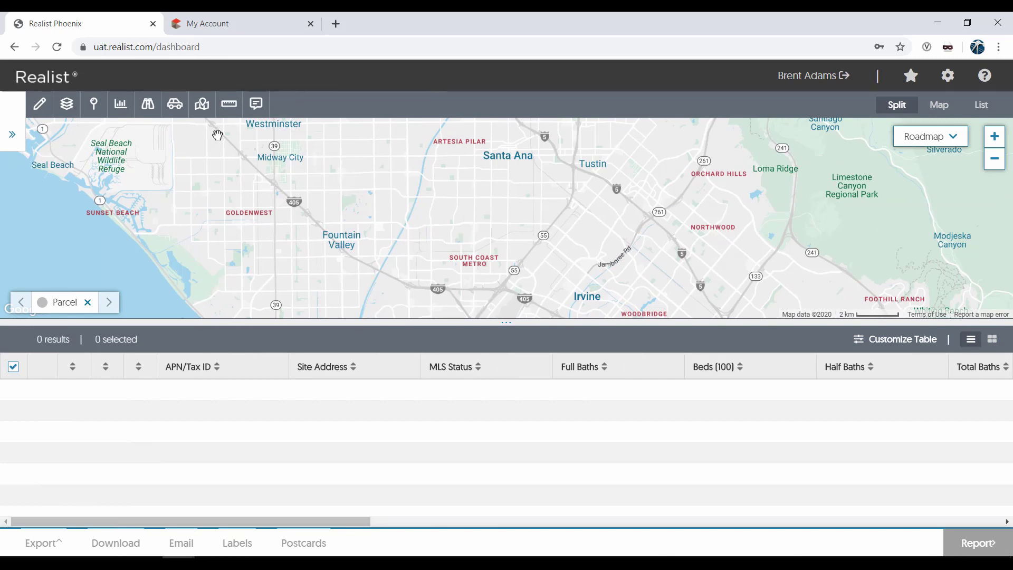
pyautogui.click(13, 138)
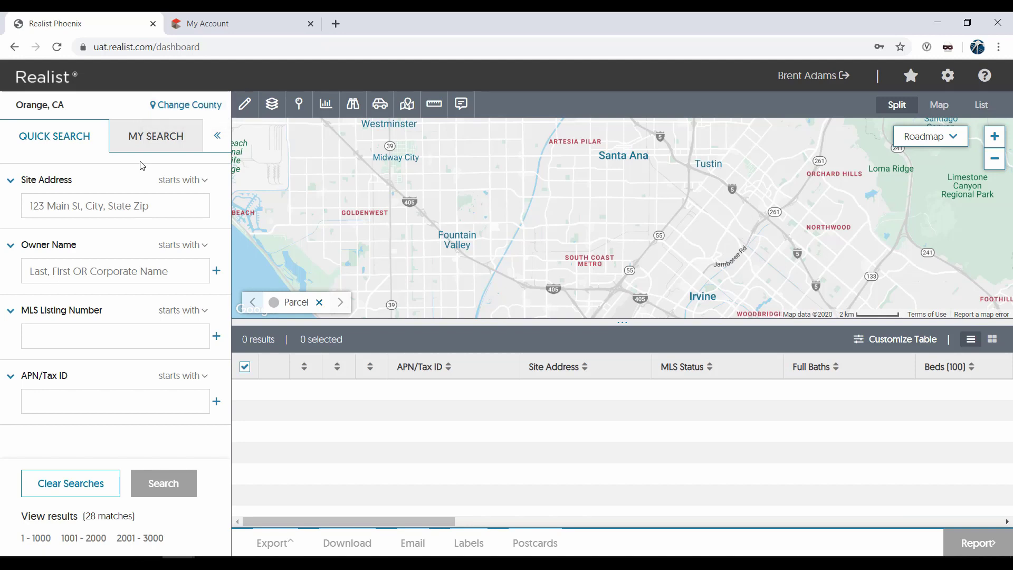
pyautogui.moveTo(44, 111)
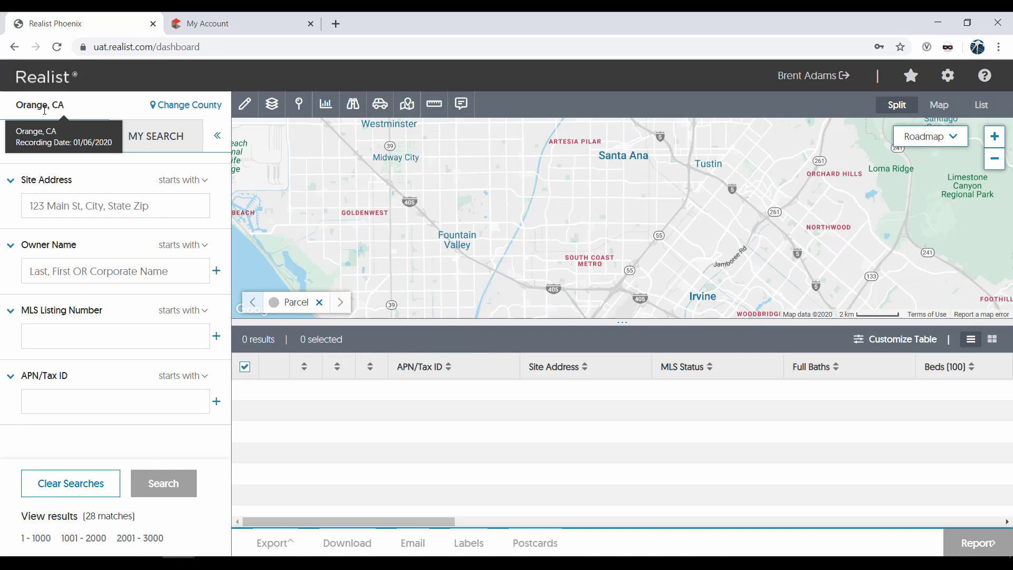
pyautogui.click(192, 105)
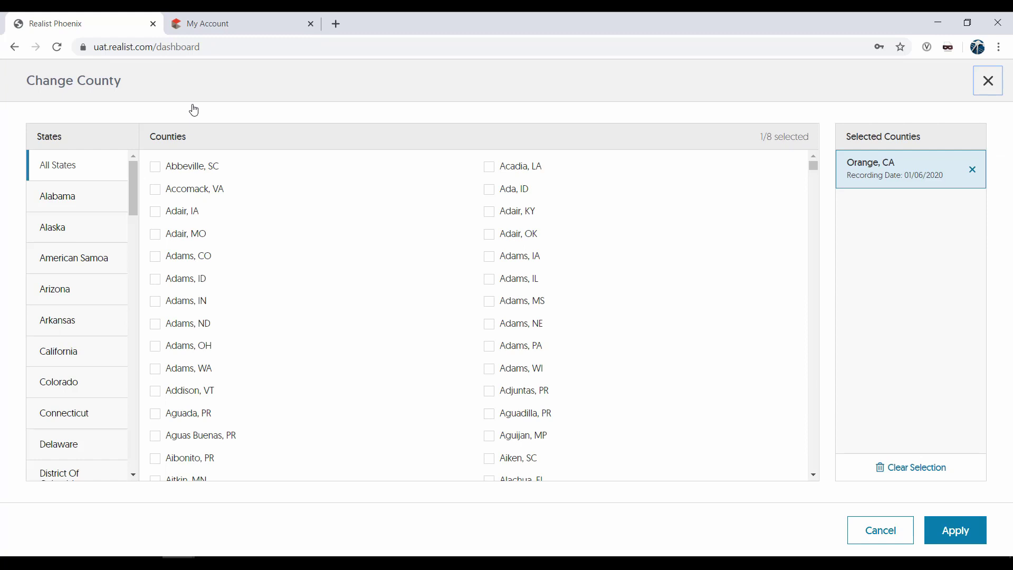
pyautogui.click(155, 166)
pyautogui.click(155, 190)
pyautogui.click(156, 214)
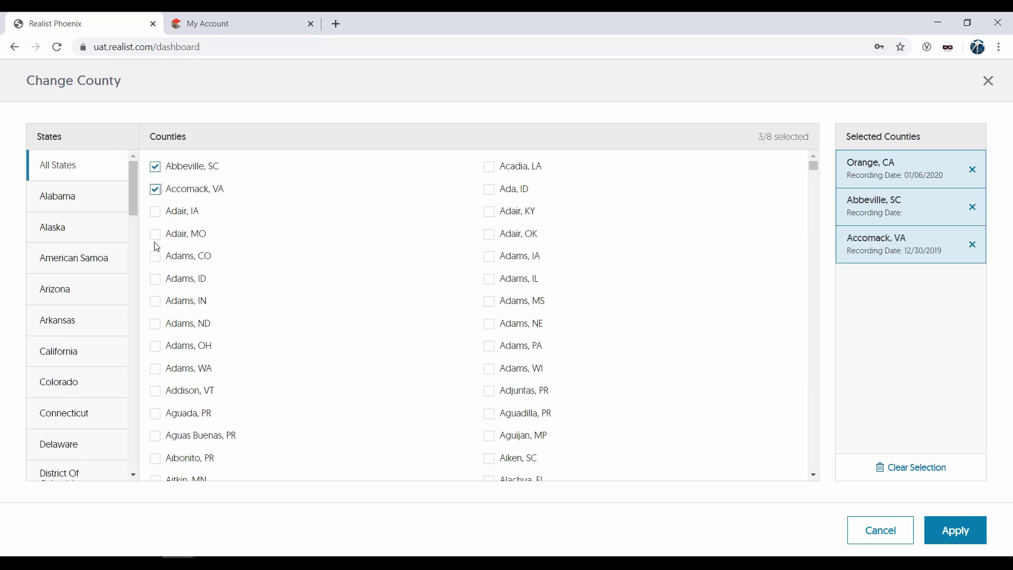
pyautogui.click(157, 237)
pyautogui.click(158, 258)
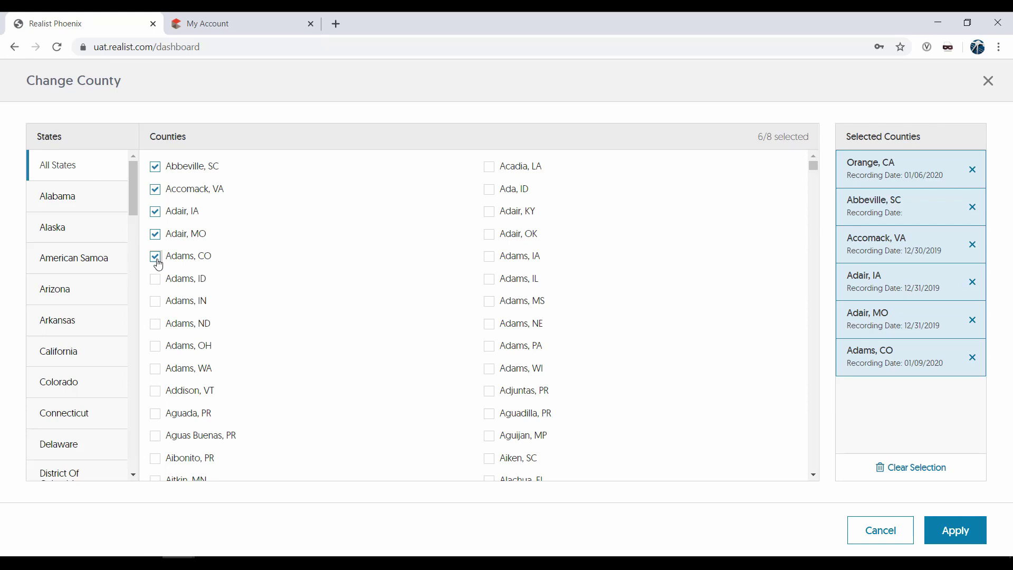
# Remove the five added counties, leaving Orange, CA as the only selected county
pyautogui.click(977, 210)
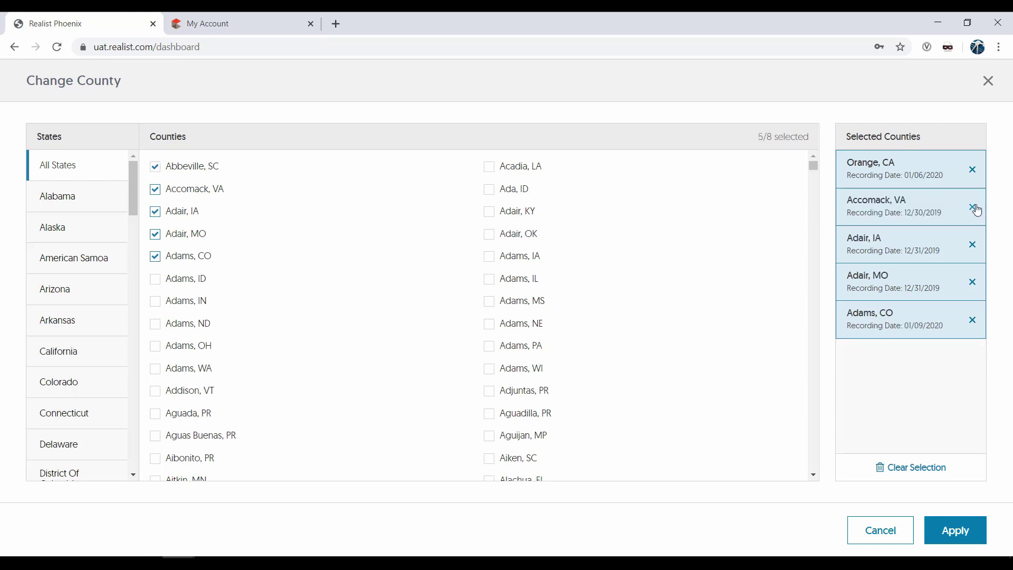
pyautogui.click(977, 210)
pyautogui.click(973, 207)
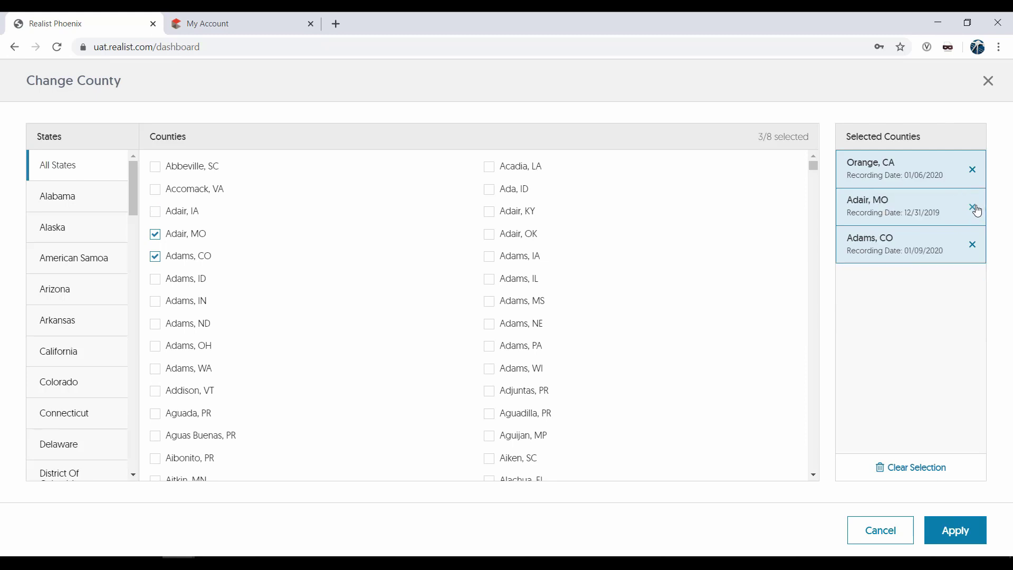
pyautogui.click(973, 208)
pyautogui.click(973, 207)
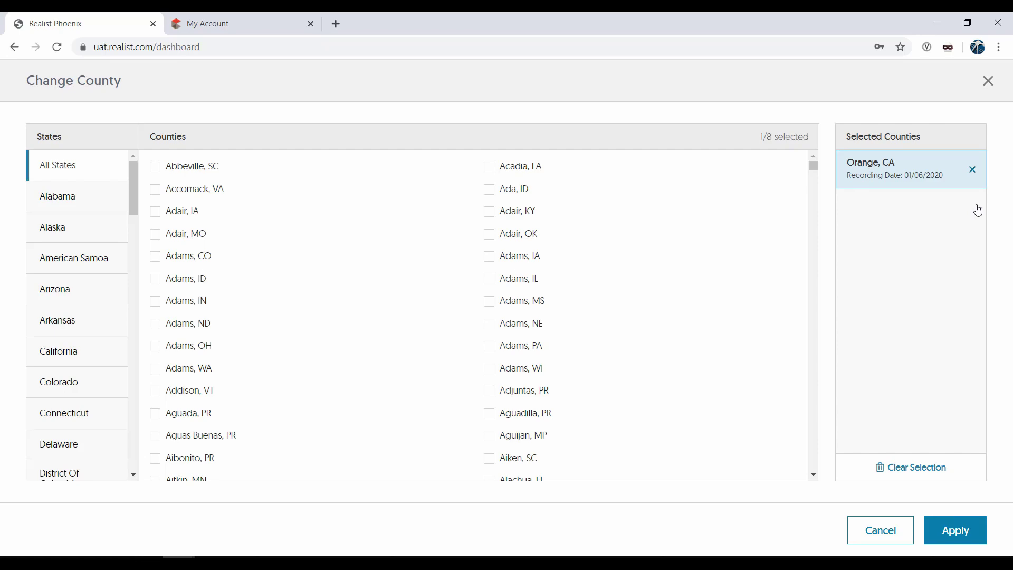
# Close the county picker without changes and show the MLS Listing Number match options
pyautogui.click(988, 82)
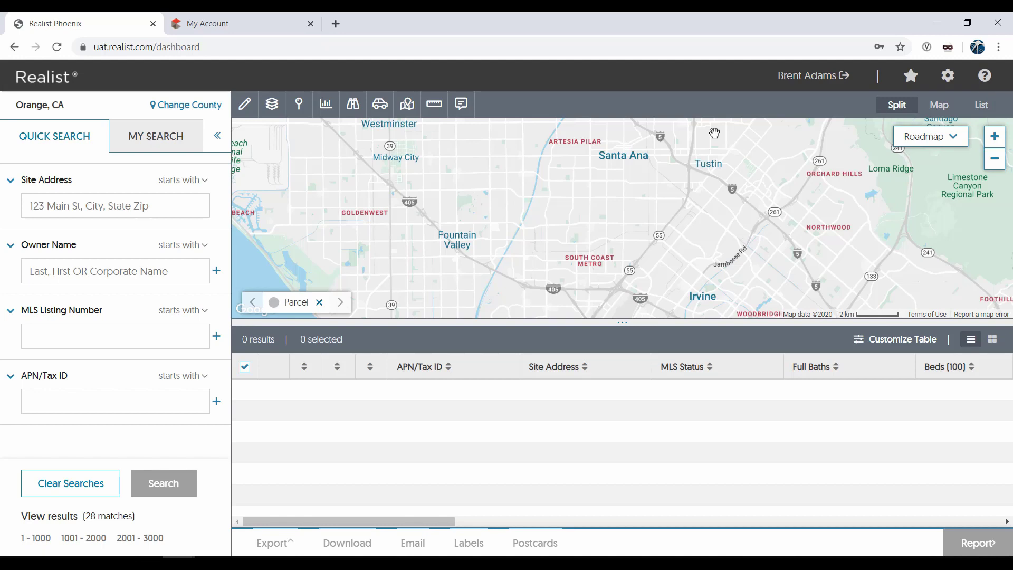
pyautogui.click(207, 311)
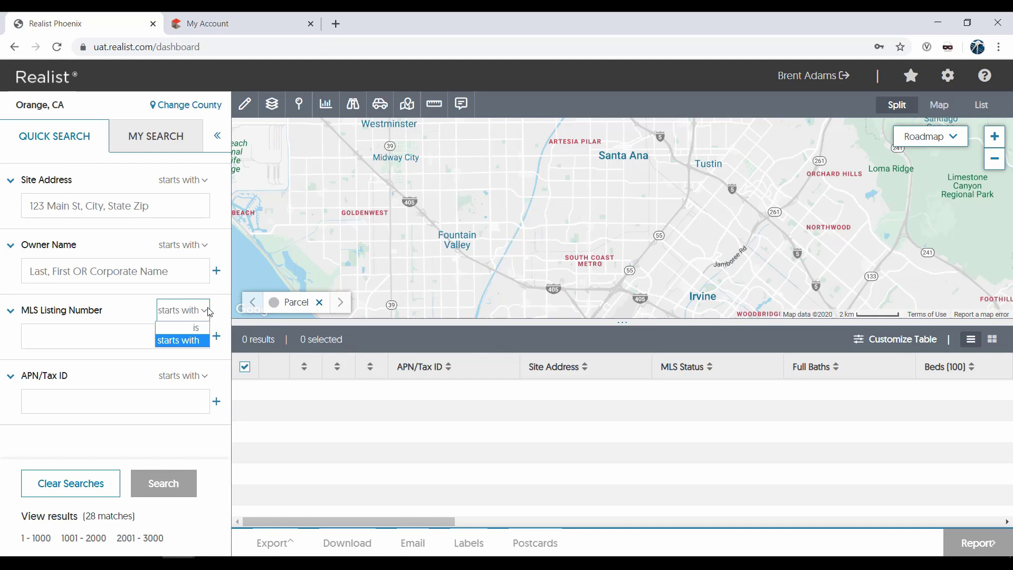
pyautogui.click(206, 340)
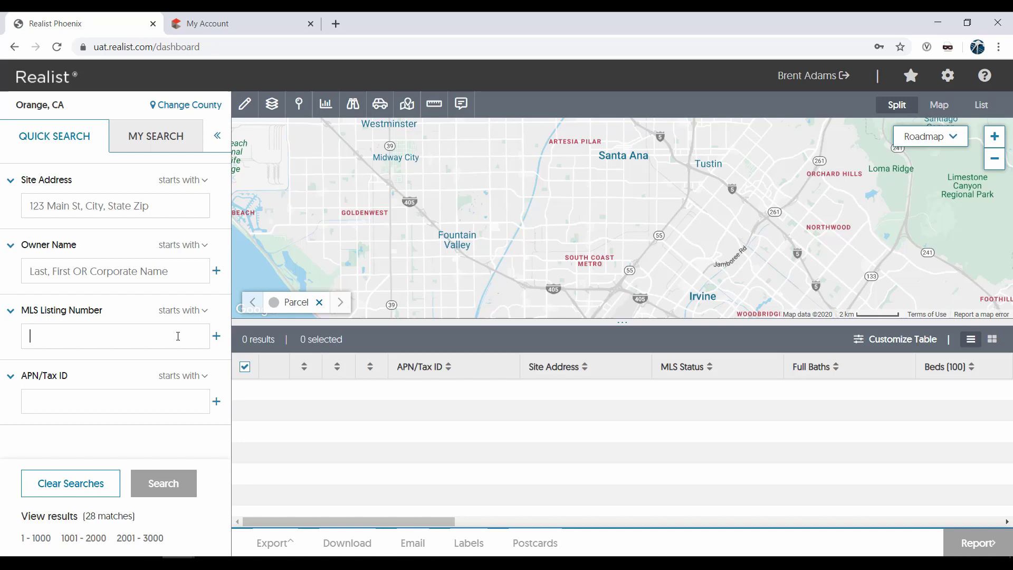
pyautogui.click(29, 336)
pyautogui.write('5755675')
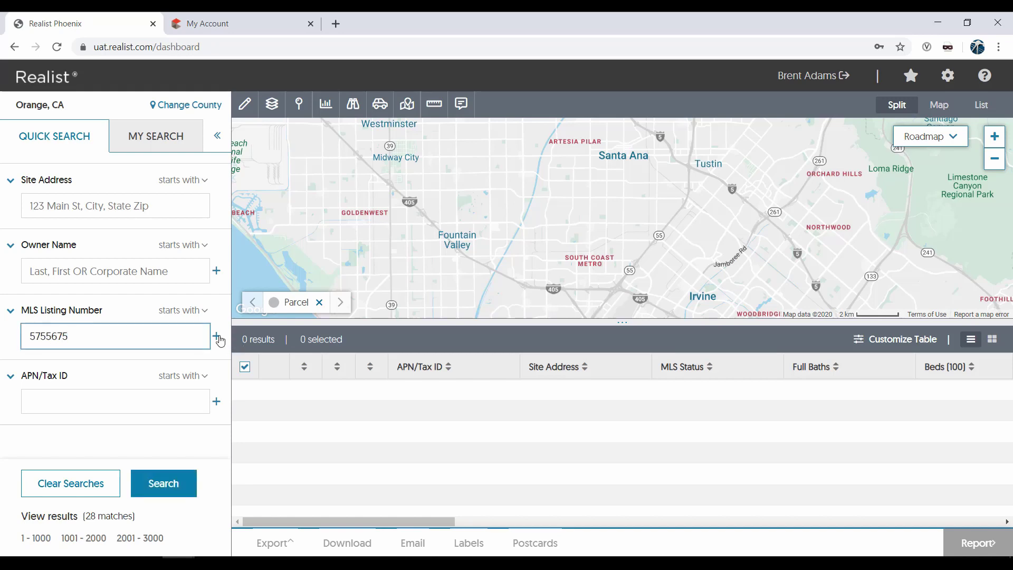
pyautogui.click(217, 336)
pyautogui.click(124, 331)
pyautogui.write('9787878')
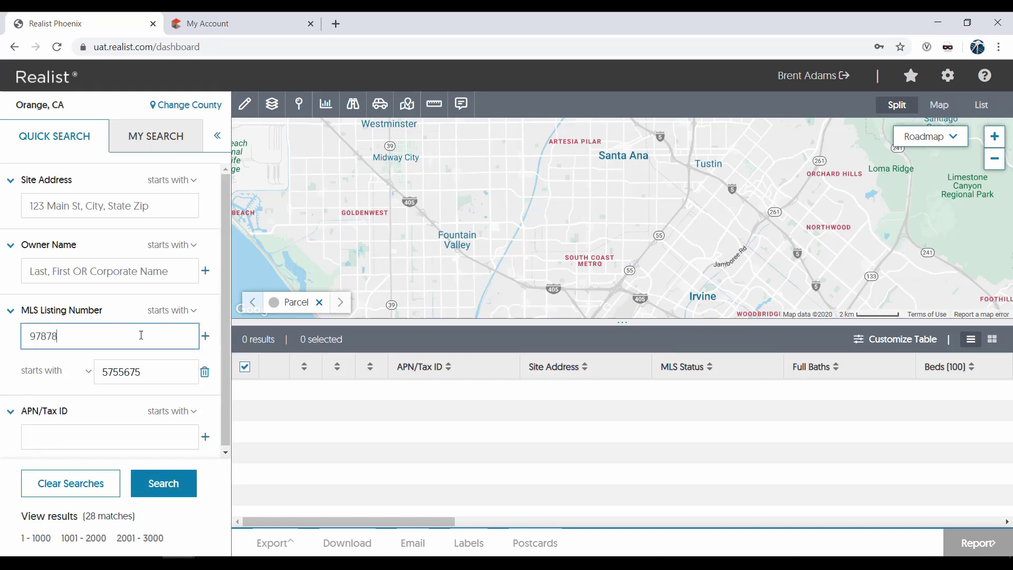
pyautogui.click(205, 338)
pyautogui.click(86, 333)
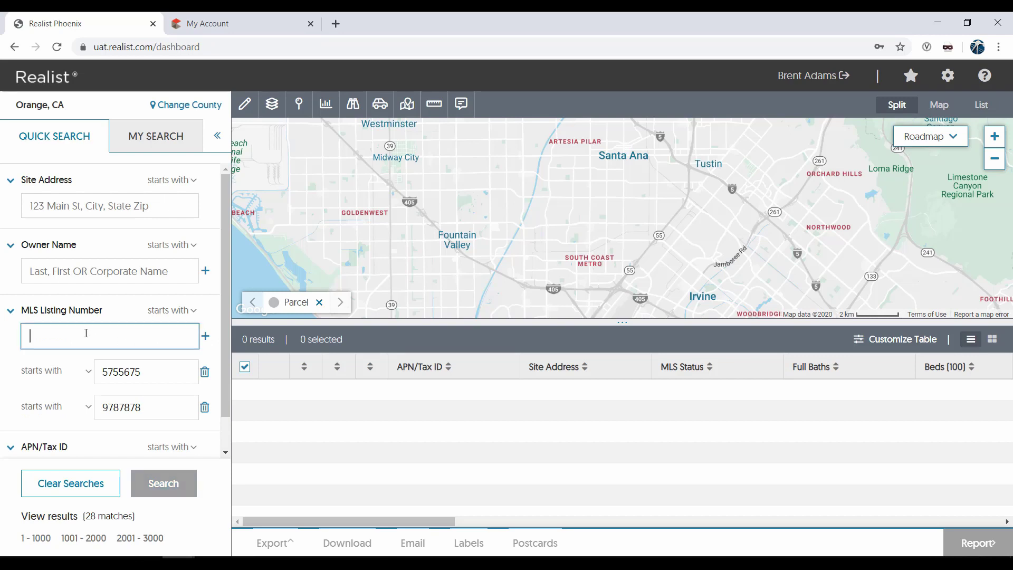
pyautogui.write('333444')
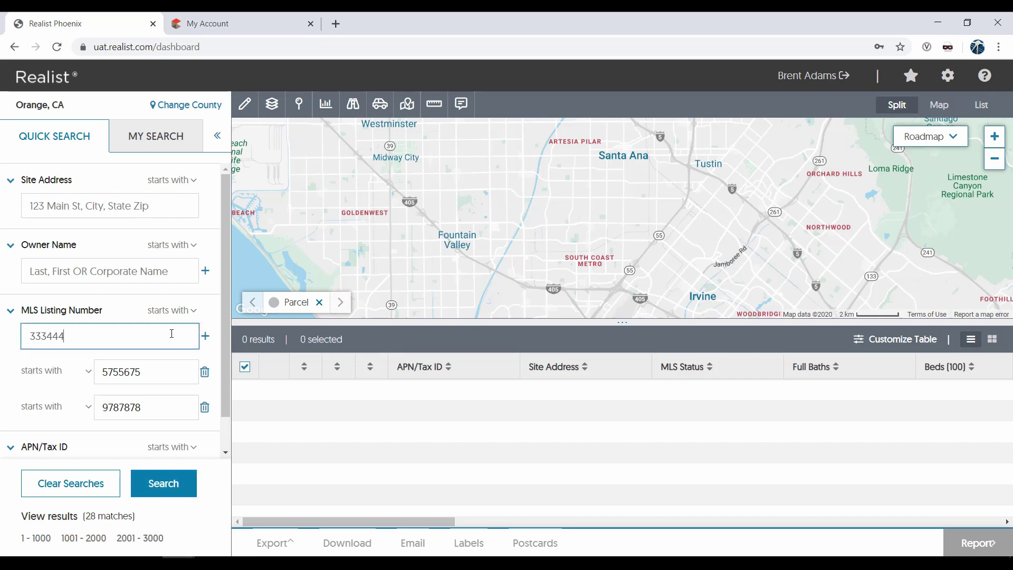
pyautogui.click(205, 337)
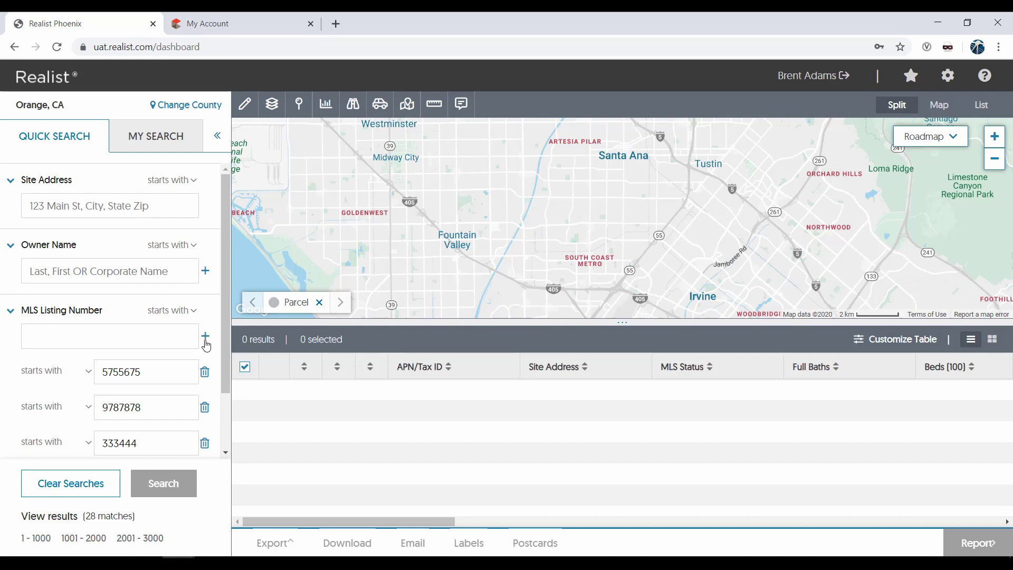
pyautogui.click(205, 373)
pyautogui.click(204, 376)
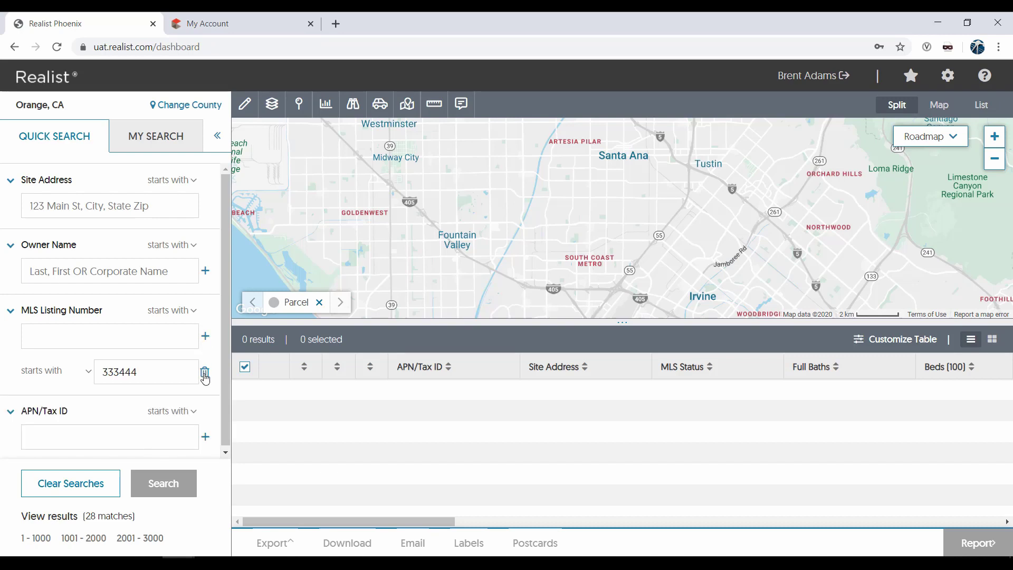
pyautogui.click(205, 375)
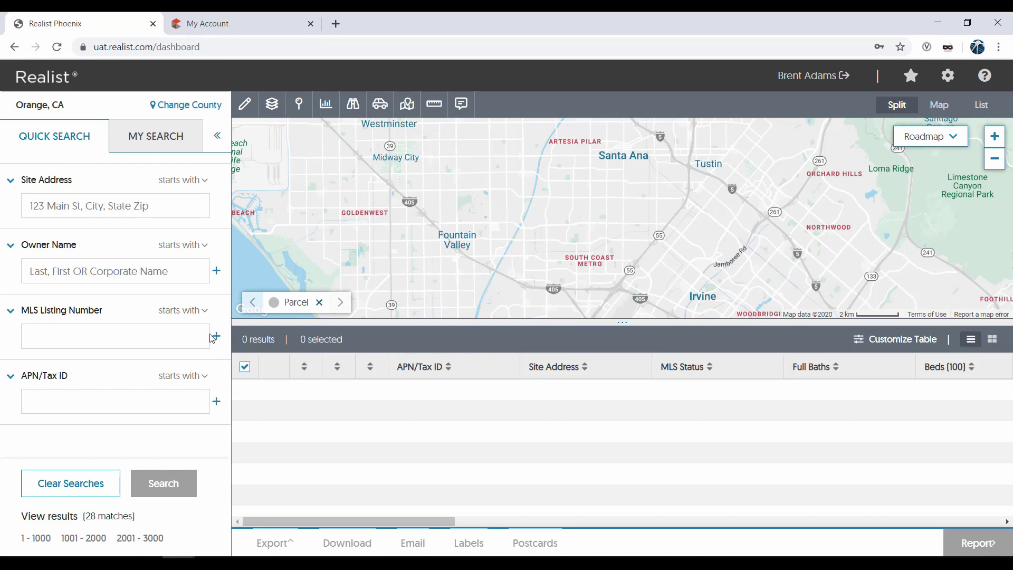
# Load My Foreclosure Search under MY SEARCH and reopen the saved-search list
pyautogui.click(162, 145)
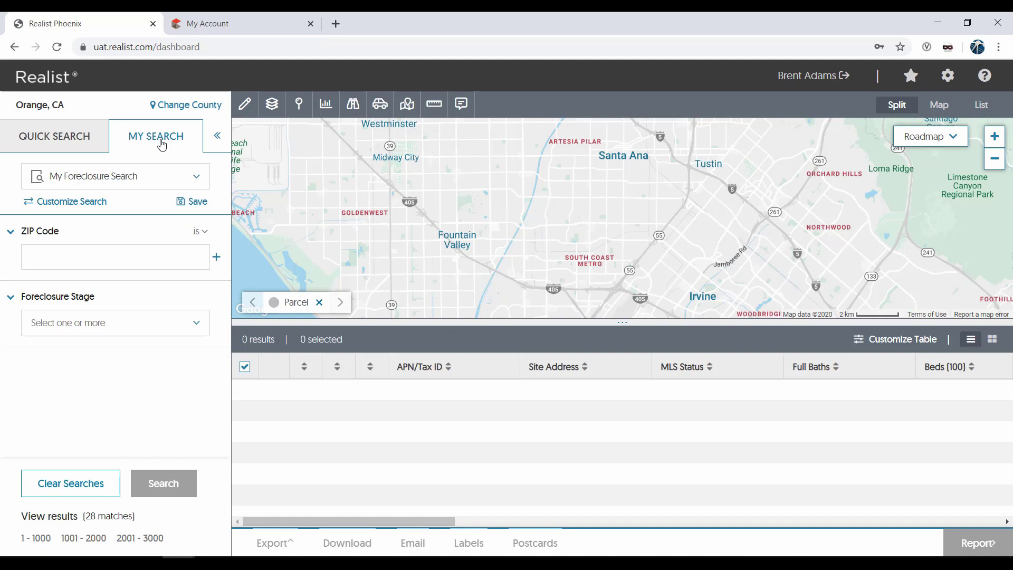
pyautogui.click(196, 177)
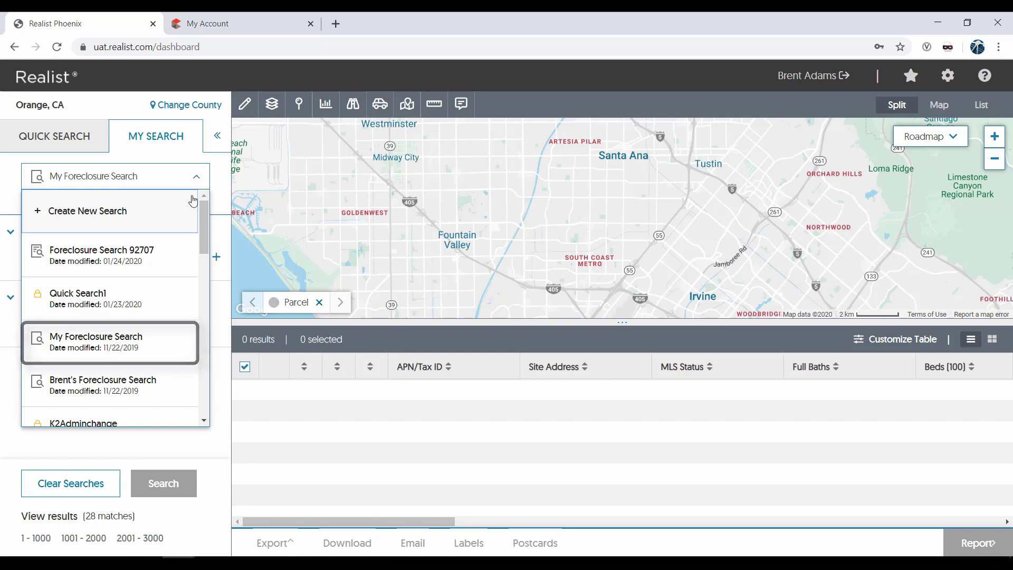
pyautogui.click(127, 342)
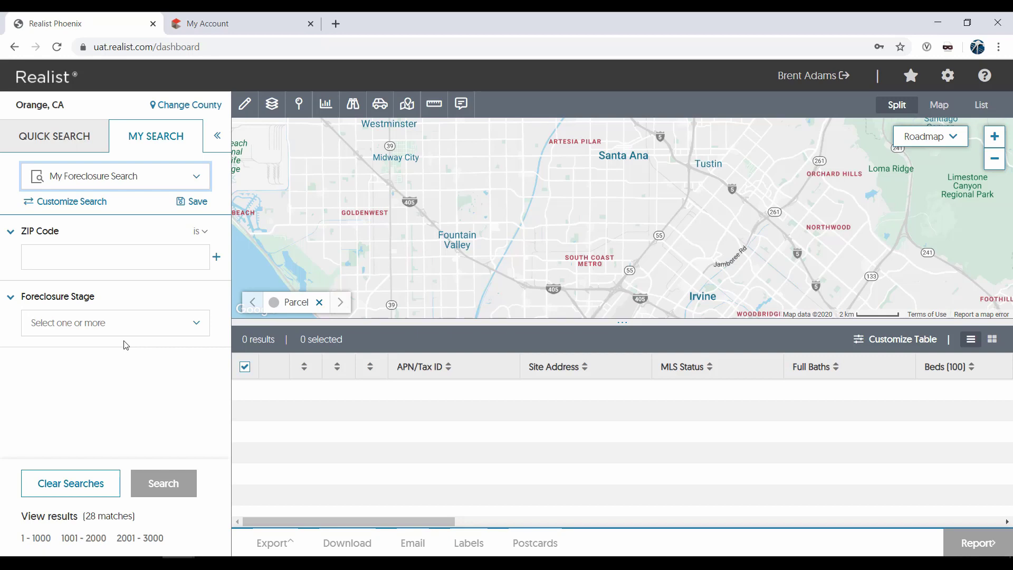
pyautogui.click(199, 181)
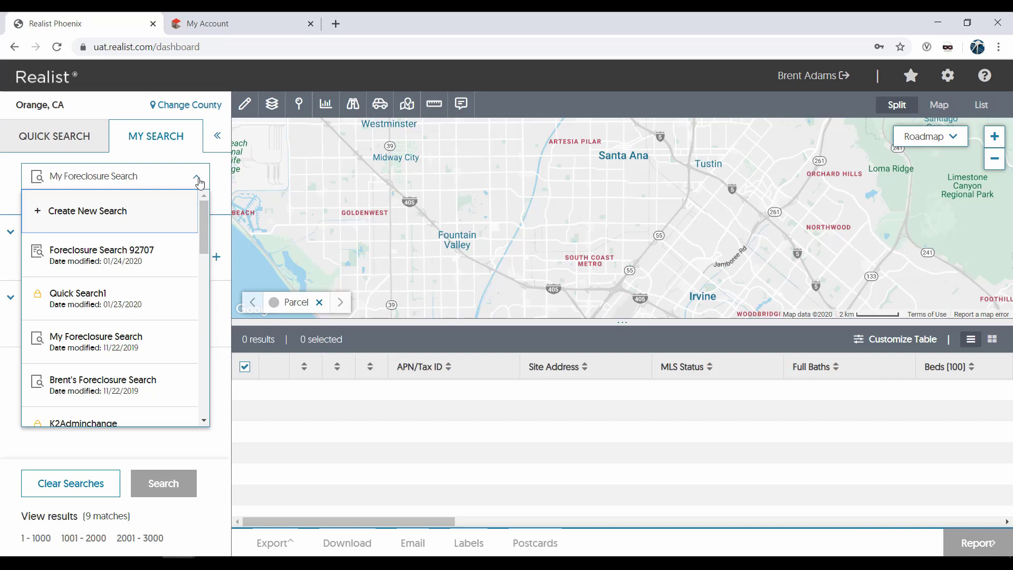
# Load Foreclosure Search 92707, run it for 9 results, then clear its criteria
pyautogui.click(115, 264)
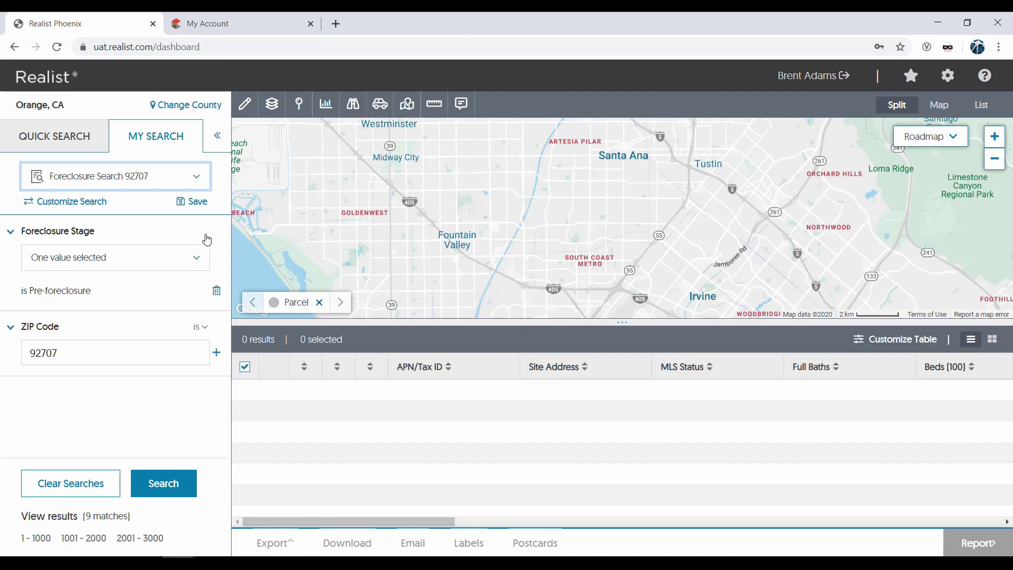
pyautogui.click(175, 492)
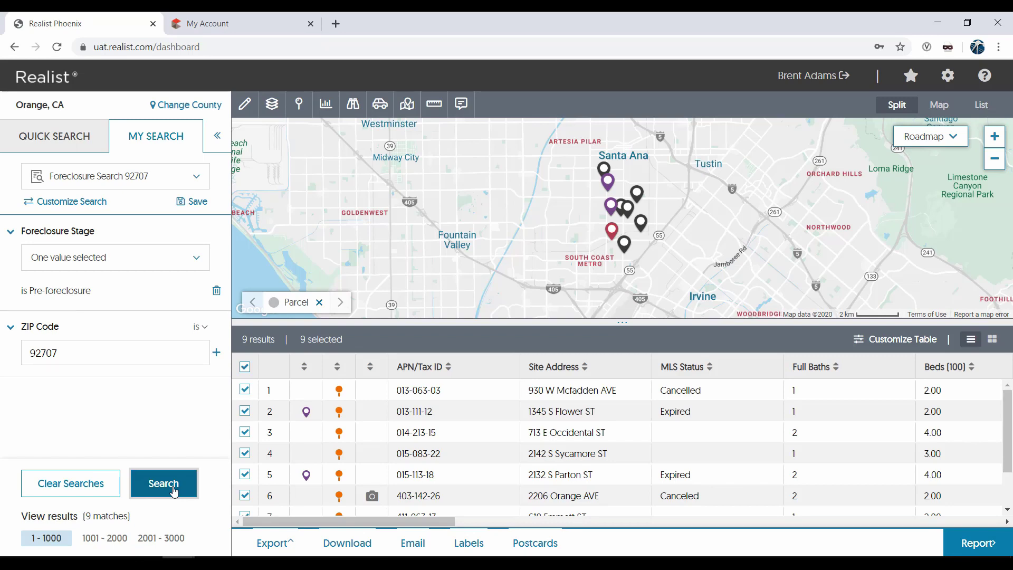
pyautogui.click(88, 486)
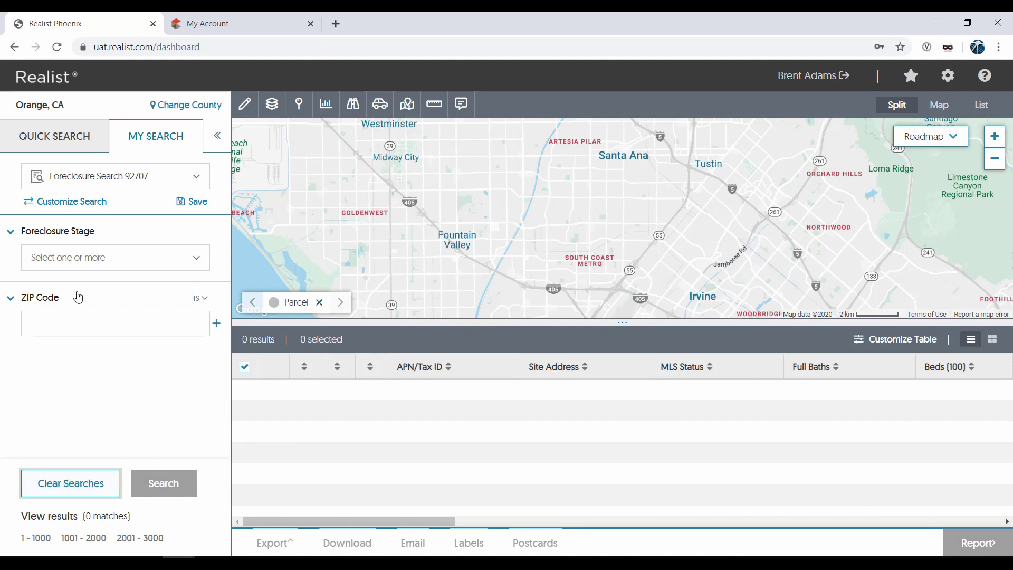
# Add County Use1 from Characteristics to Foreclosure Search 92707 and save it
pyautogui.click(82, 204)
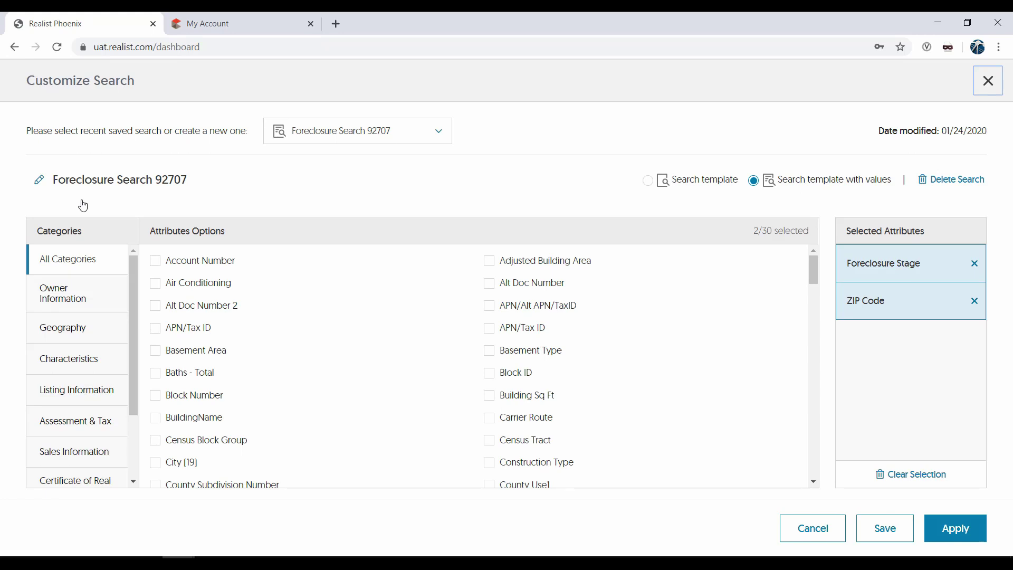
pyautogui.click(439, 135)
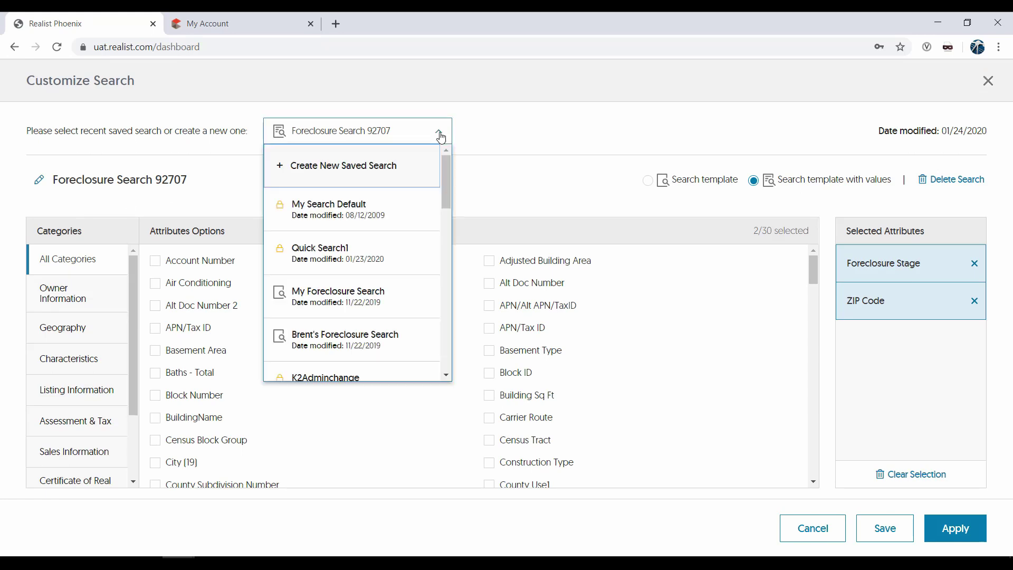
pyautogui.click(440, 135)
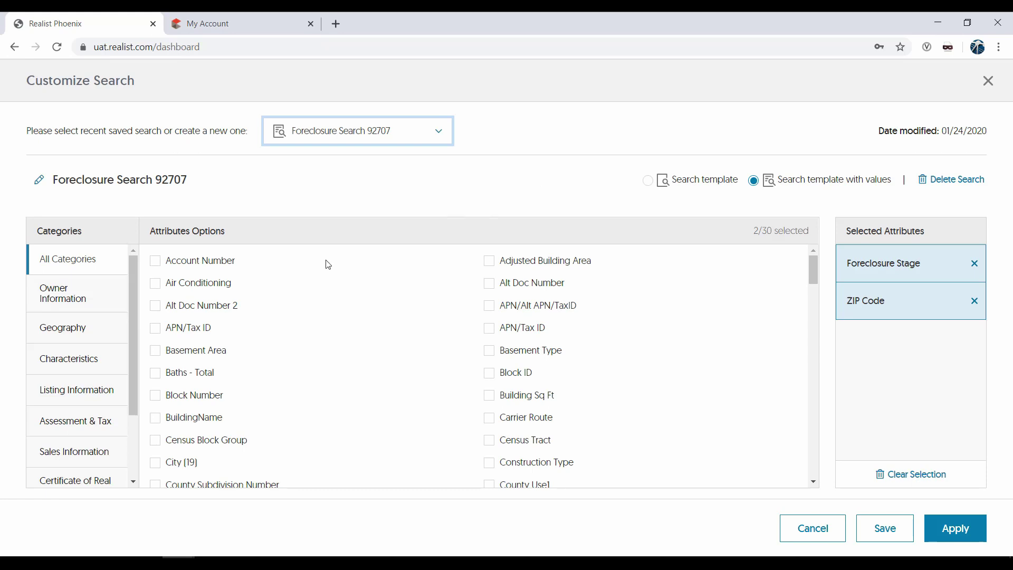
pyautogui.click(79, 361)
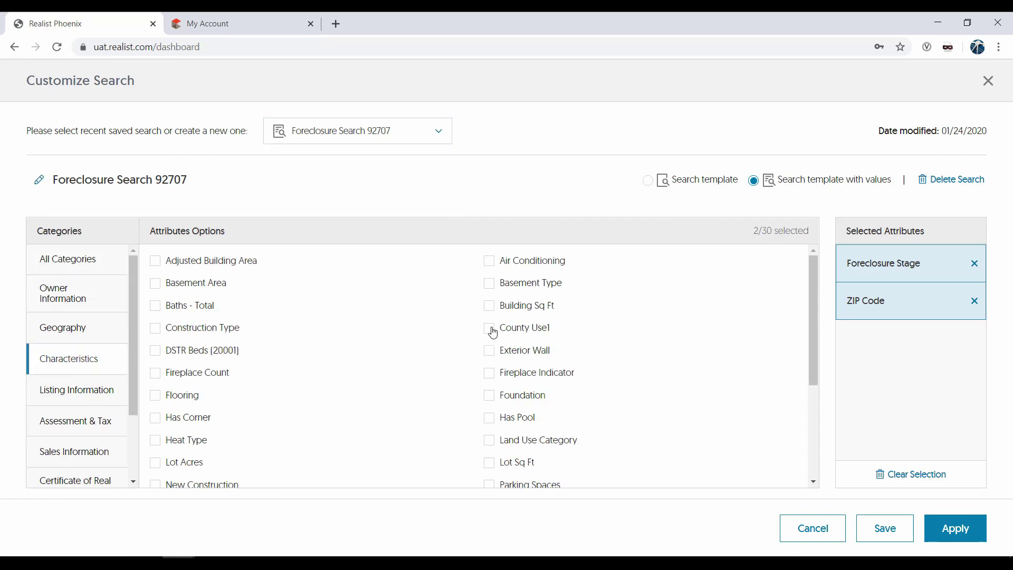
pyautogui.click(492, 330)
pyautogui.click(896, 534)
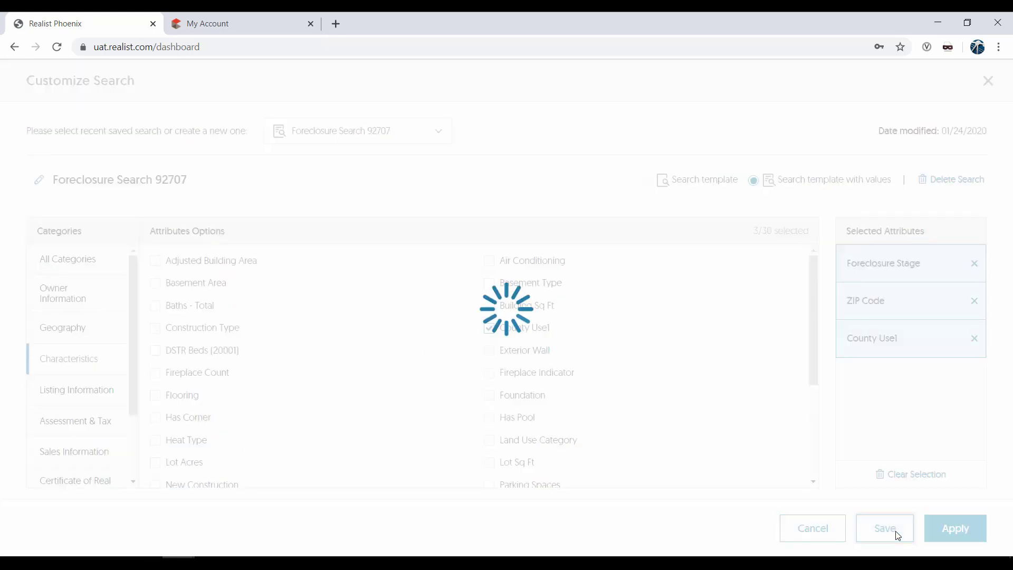
pyautogui.click(956, 528)
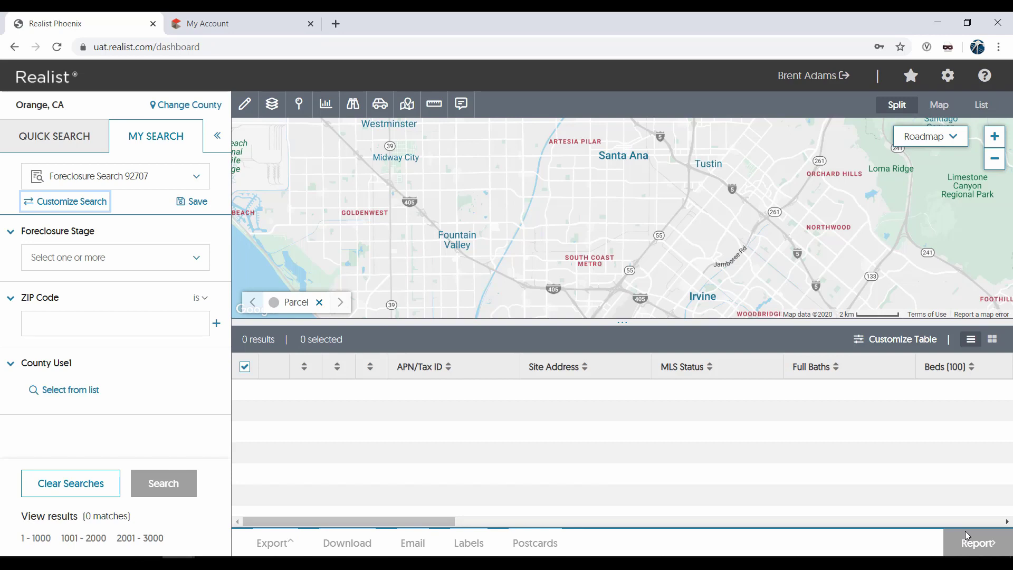
# Set the Foreclosure Stage filter to Pre-foreclosure and Auction
pyautogui.click(199, 257)
pyautogui.click(40, 317)
pyautogui.click(39, 348)
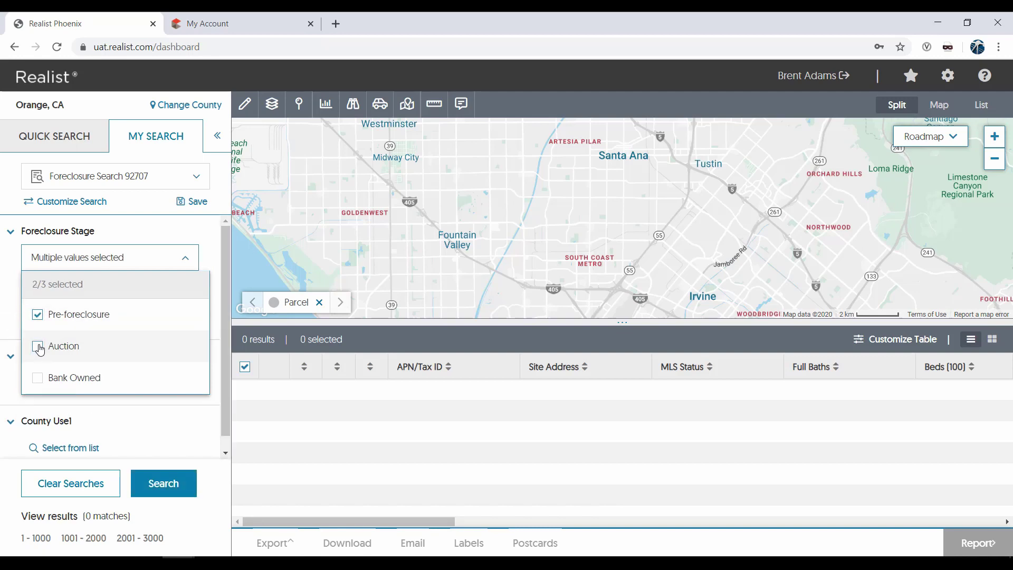
pyautogui.click(176, 434)
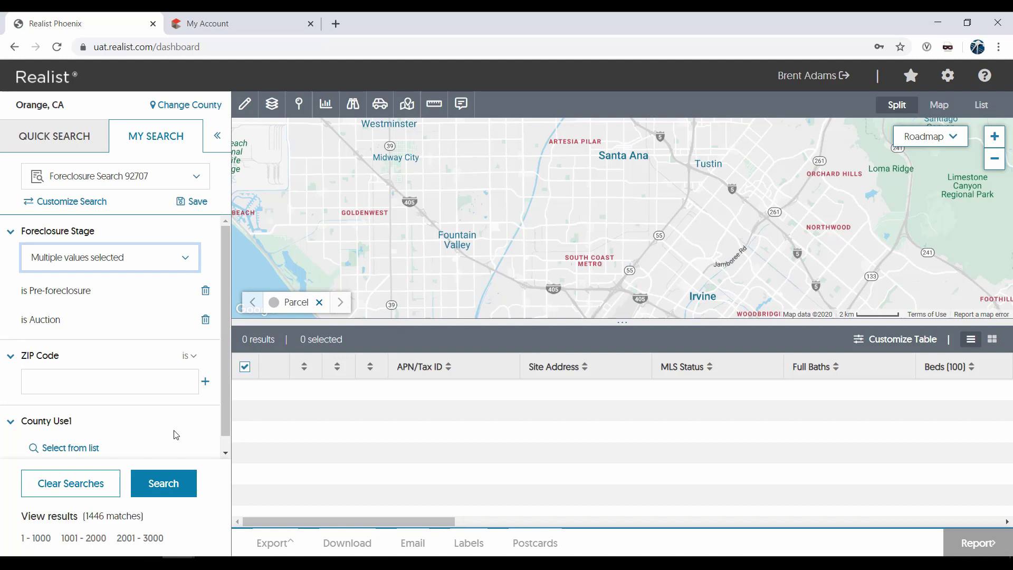
# Limit County Use1 to Co-op, Commercial Condo and Condominium, giving 16 matches
pyautogui.scroll(-1, 175, 435)
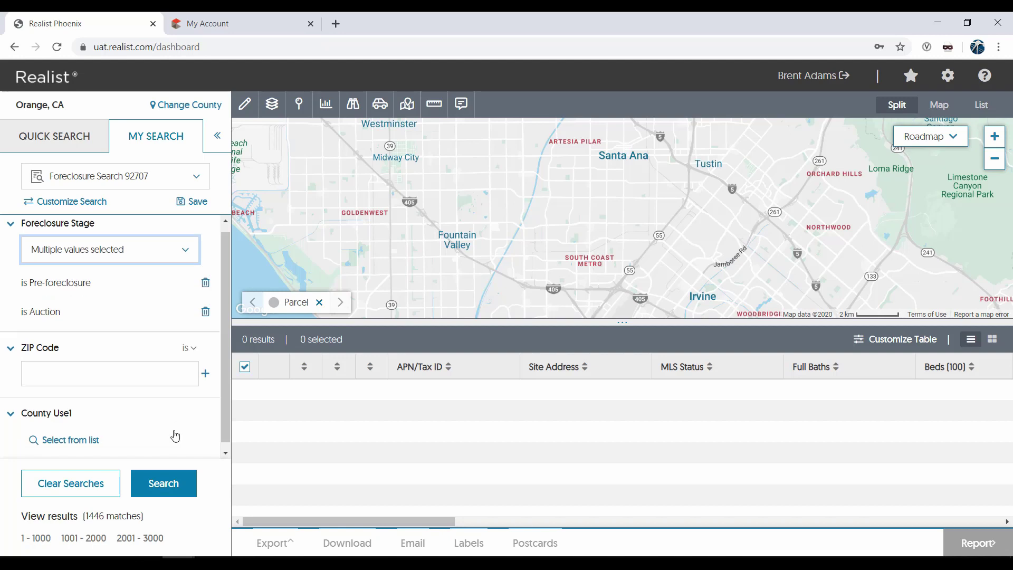
pyautogui.click(83, 435)
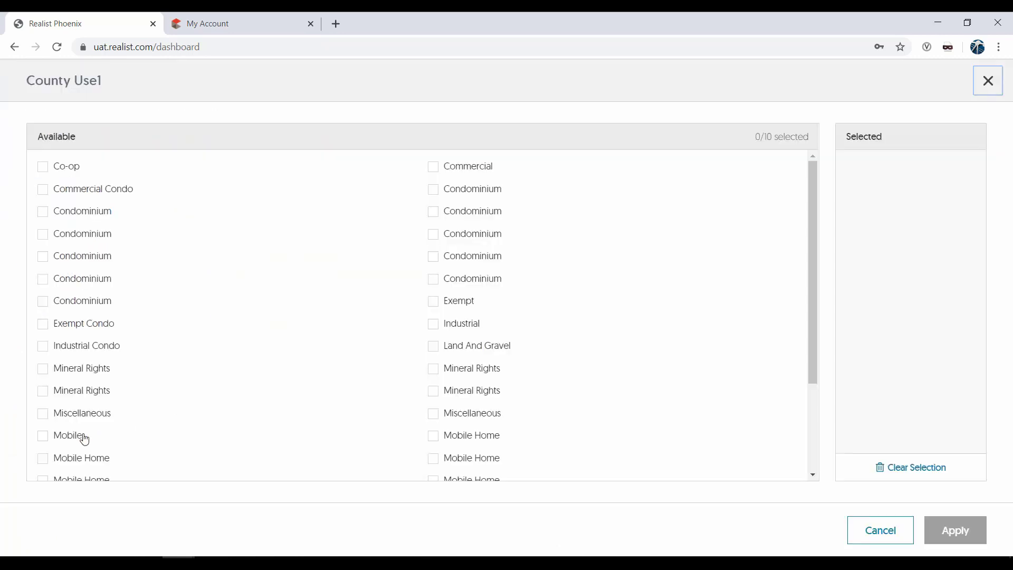
pyautogui.click(50, 169)
pyautogui.click(46, 191)
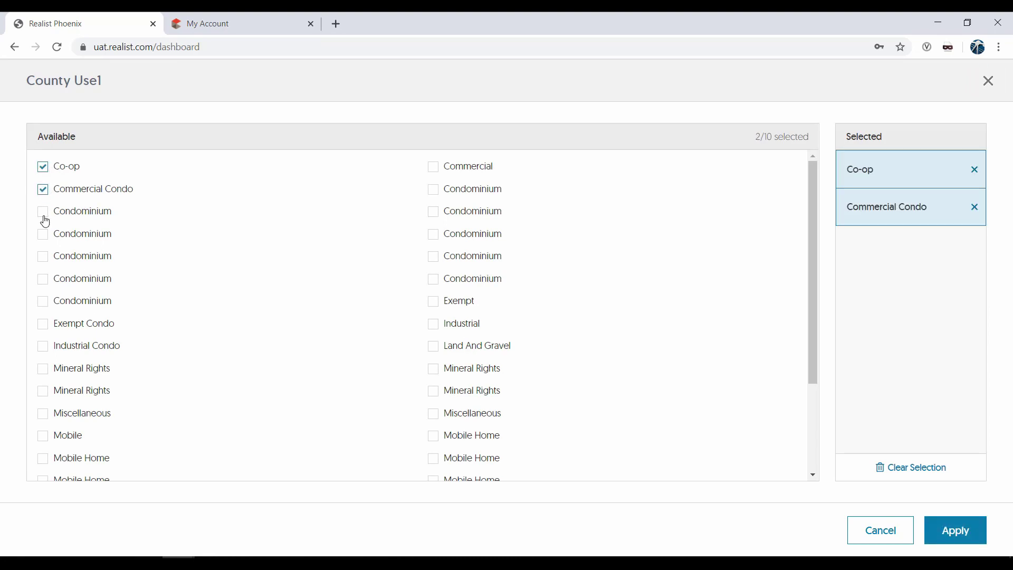
pyautogui.click(44, 216)
pyautogui.click(954, 534)
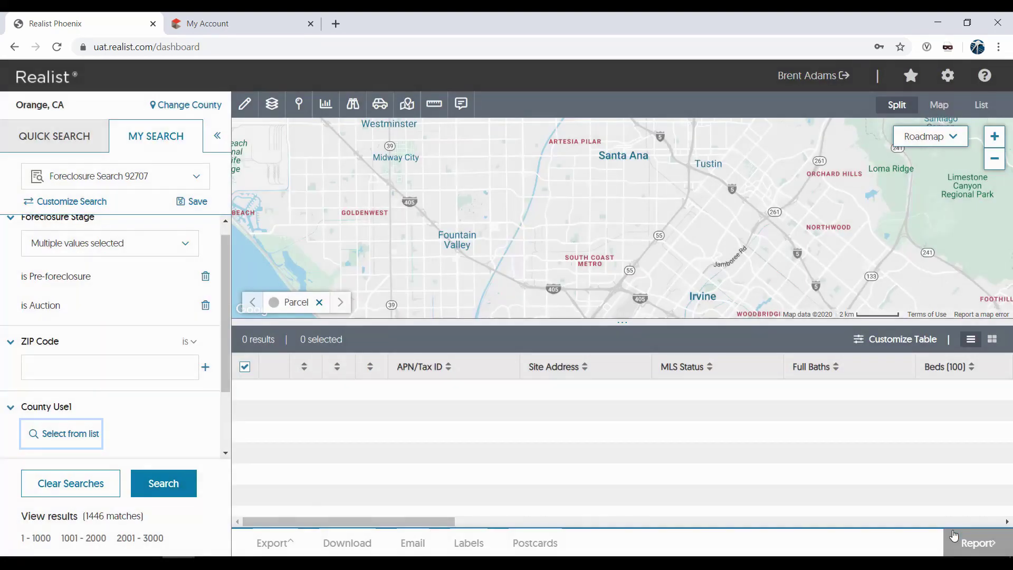
pyautogui.scroll(-2, 176, 398)
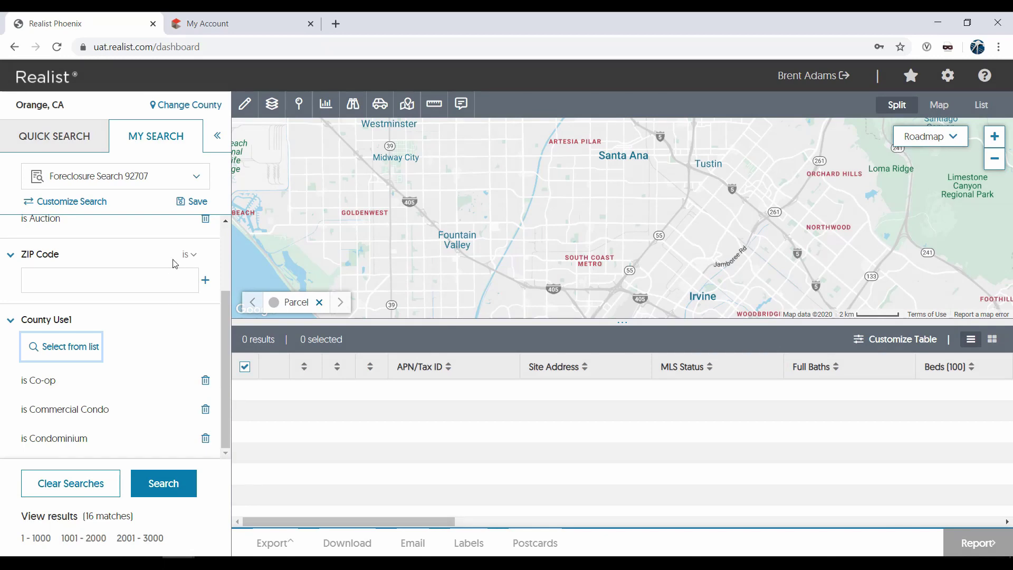
# Start a new saved search named 'Demo Search'
pyautogui.click(71, 202)
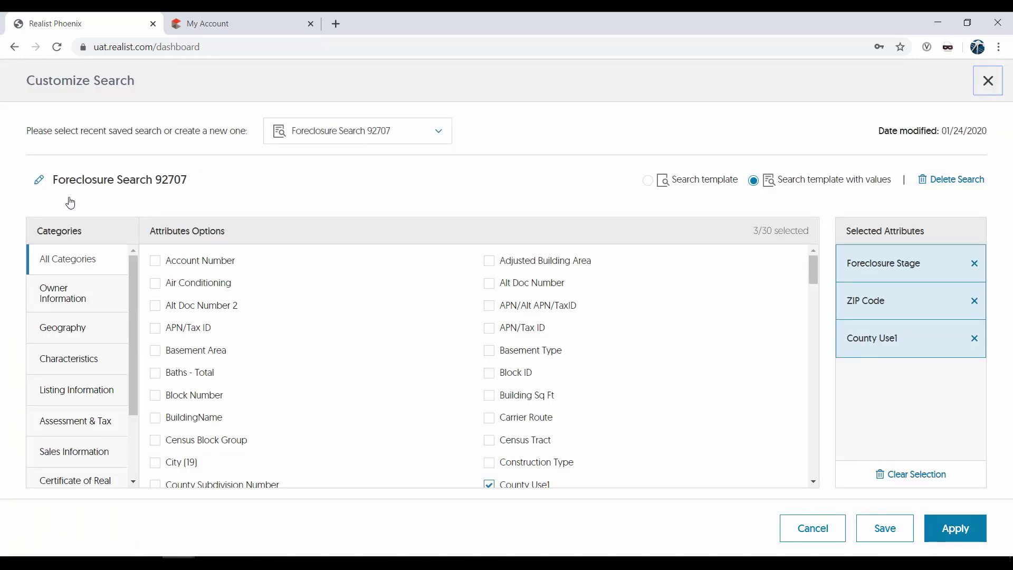
pyautogui.click(438, 132)
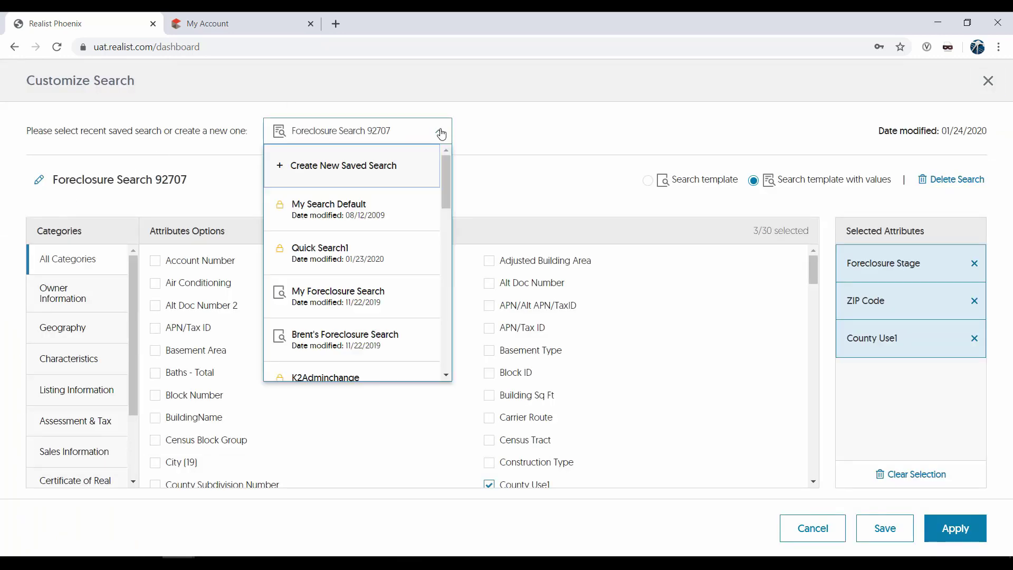
pyautogui.click(341, 166)
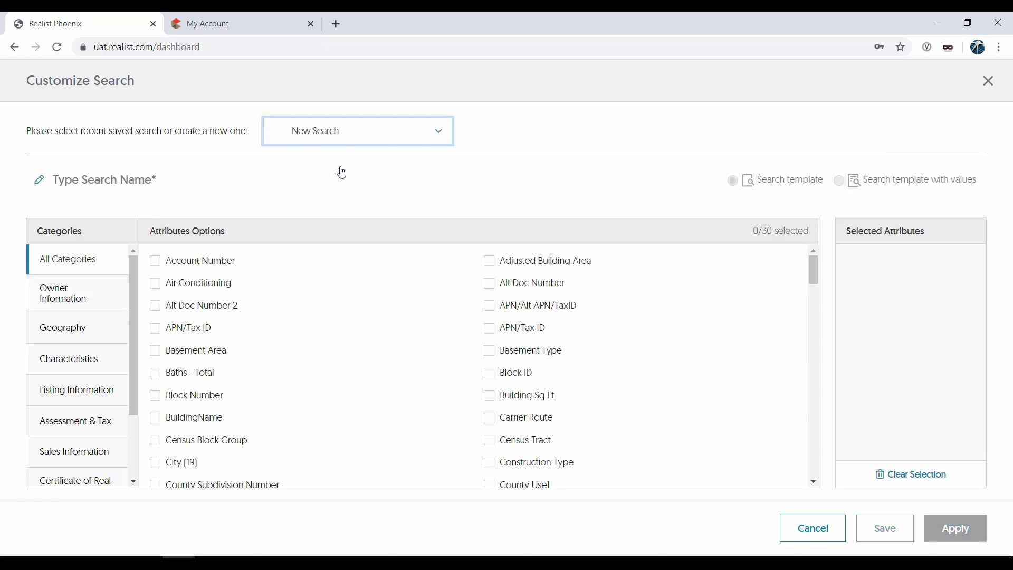
pyautogui.click(151, 175)
pyautogui.write('Demo Search')
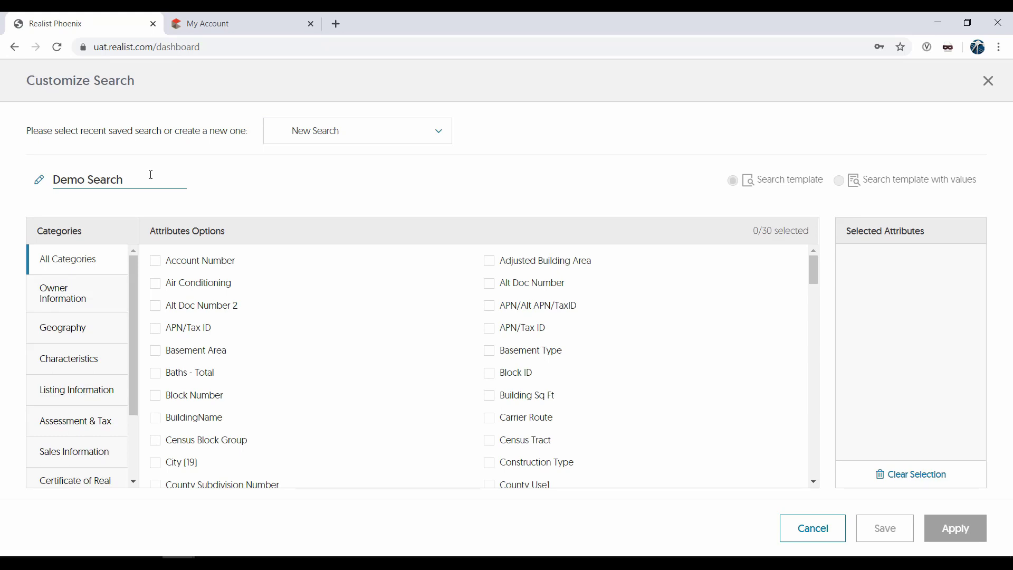
# Add Account Number, Air Conditioning, APN/Tax ID, Basement Area and Baths - Total, then save and apply
pyautogui.click(156, 262)
pyautogui.click(157, 288)
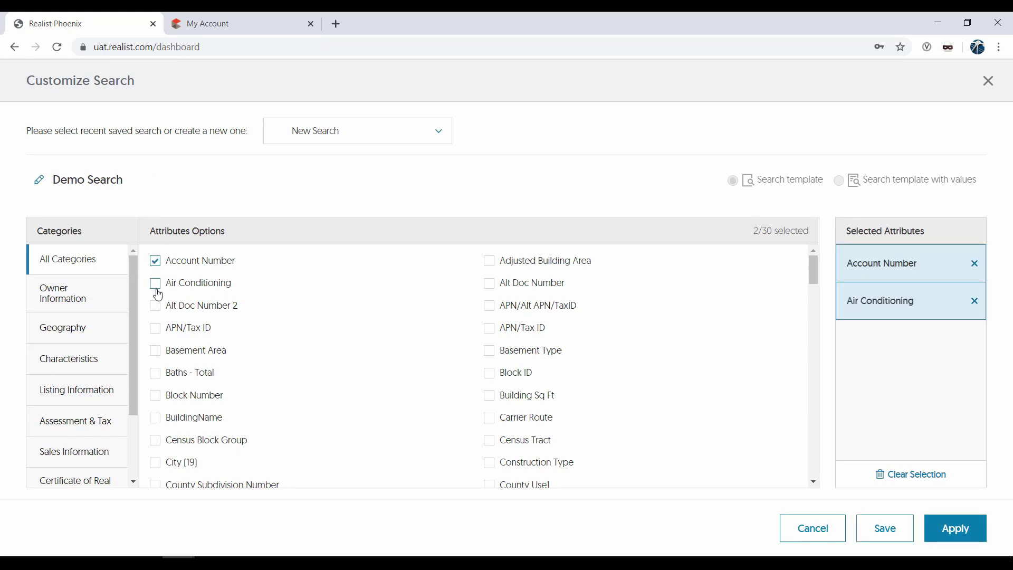
pyautogui.click(158, 333)
pyautogui.click(159, 357)
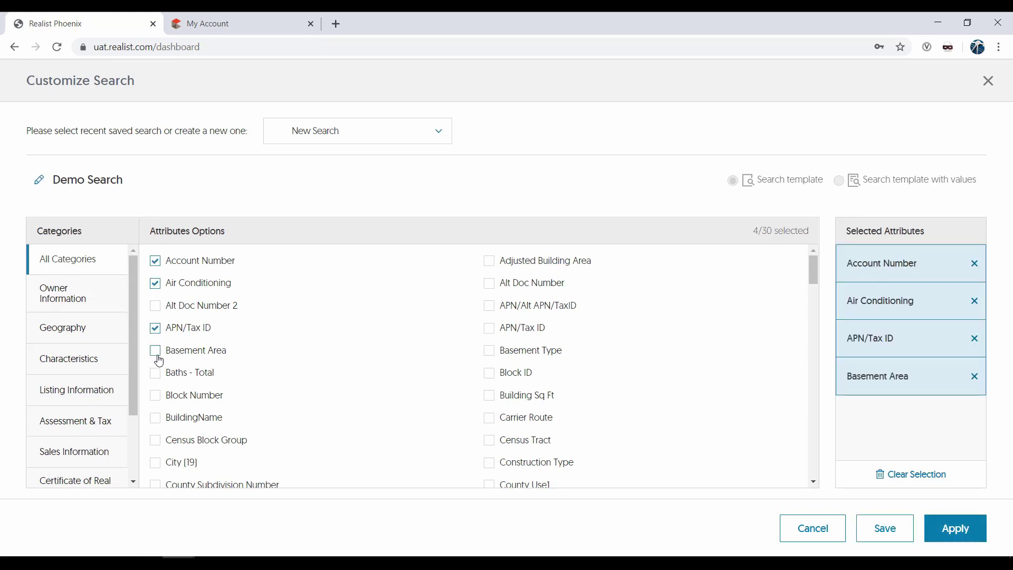
pyautogui.click(156, 374)
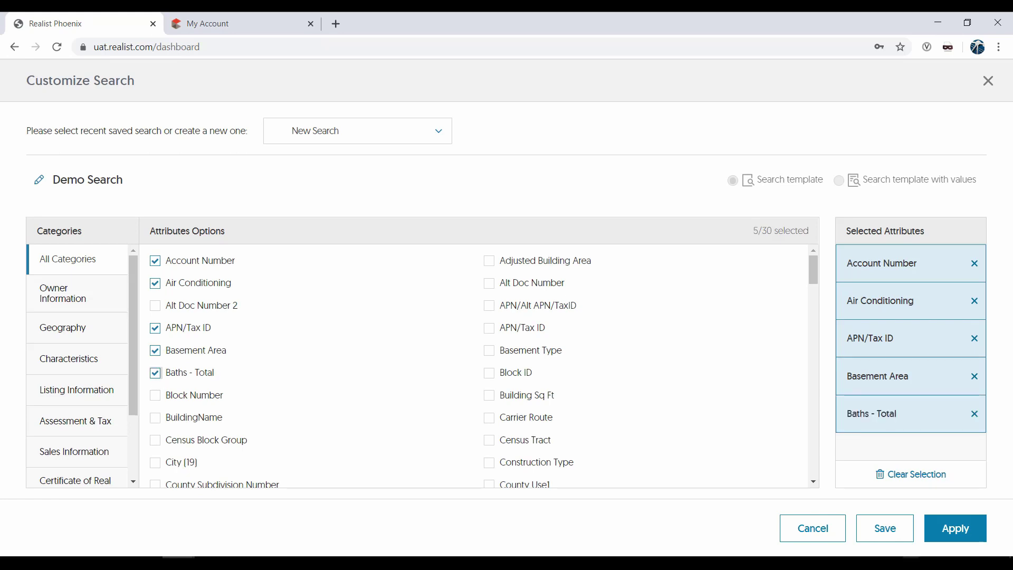
pyautogui.click(903, 537)
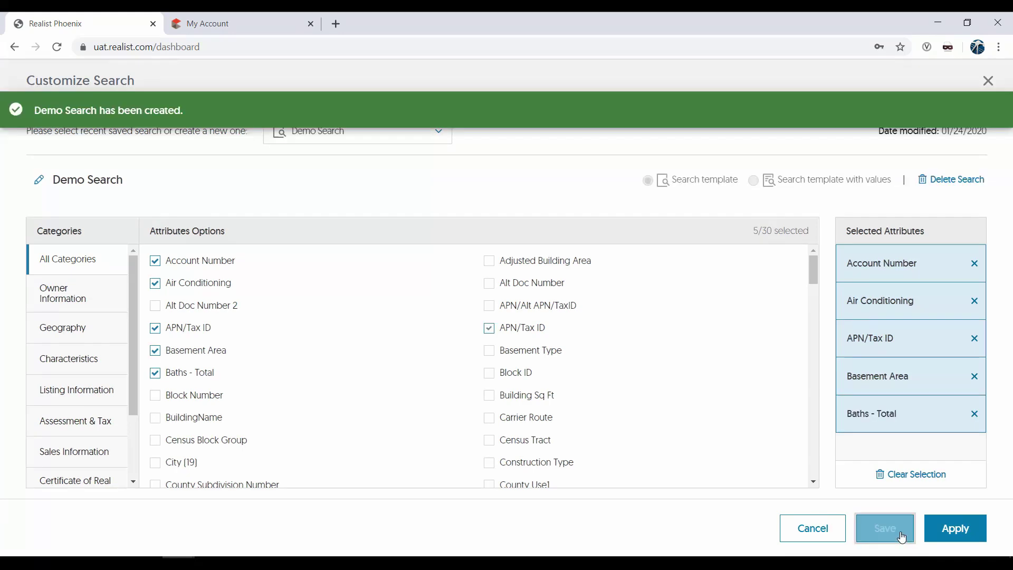
pyautogui.click(955, 530)
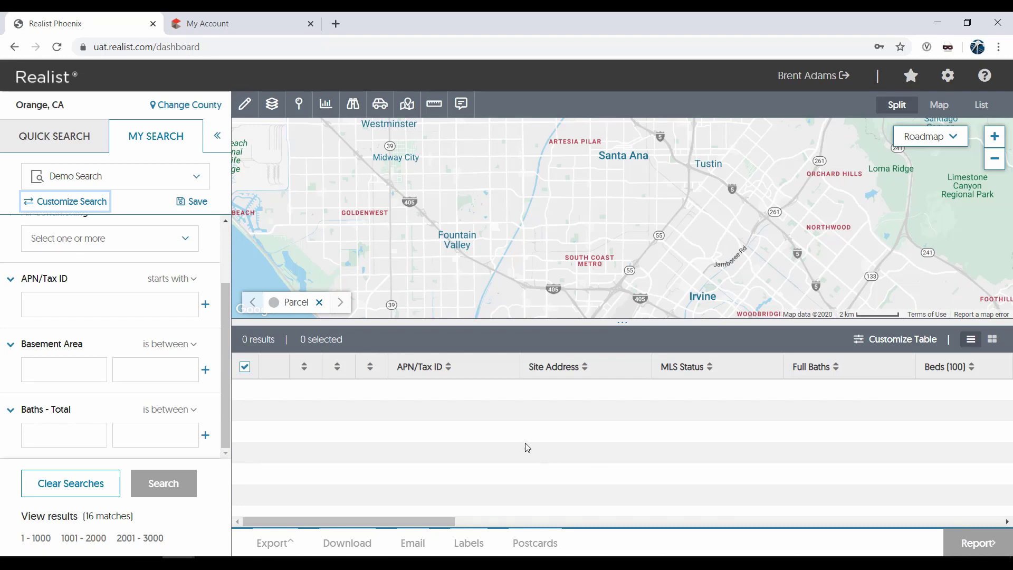
# Collapse four Demo Search filter sections, then re-expand Account Number, Air Conditioning and APN/Tax ID
pyautogui.click(11, 279)
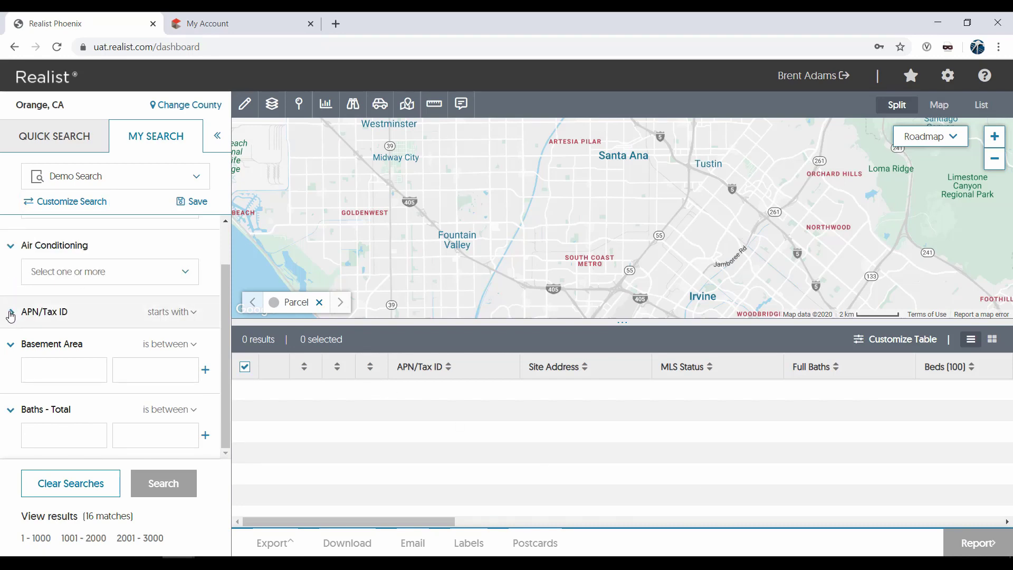
pyautogui.click(10, 344)
pyautogui.click(13, 280)
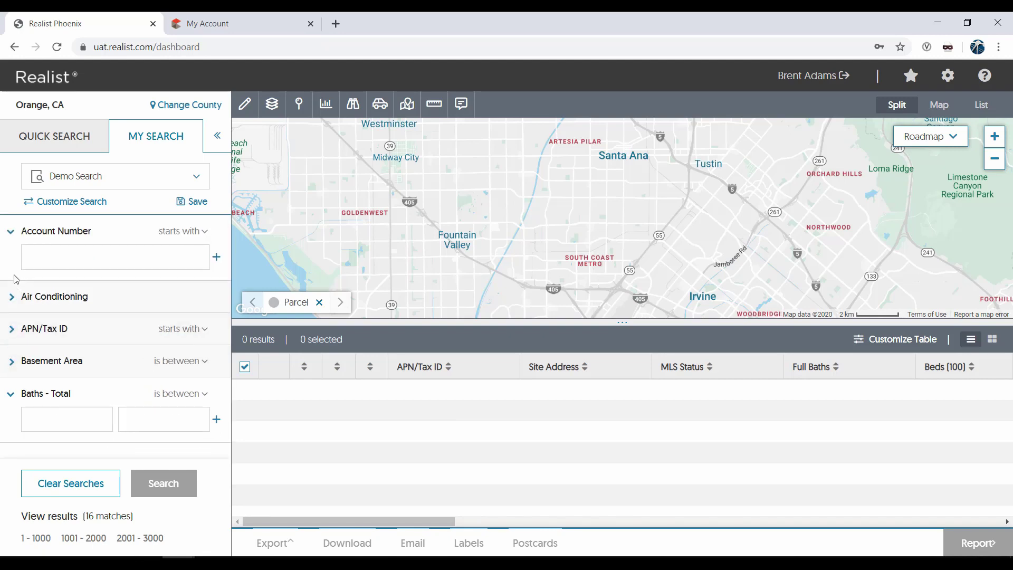
pyautogui.click(10, 232)
pyautogui.click(11, 232)
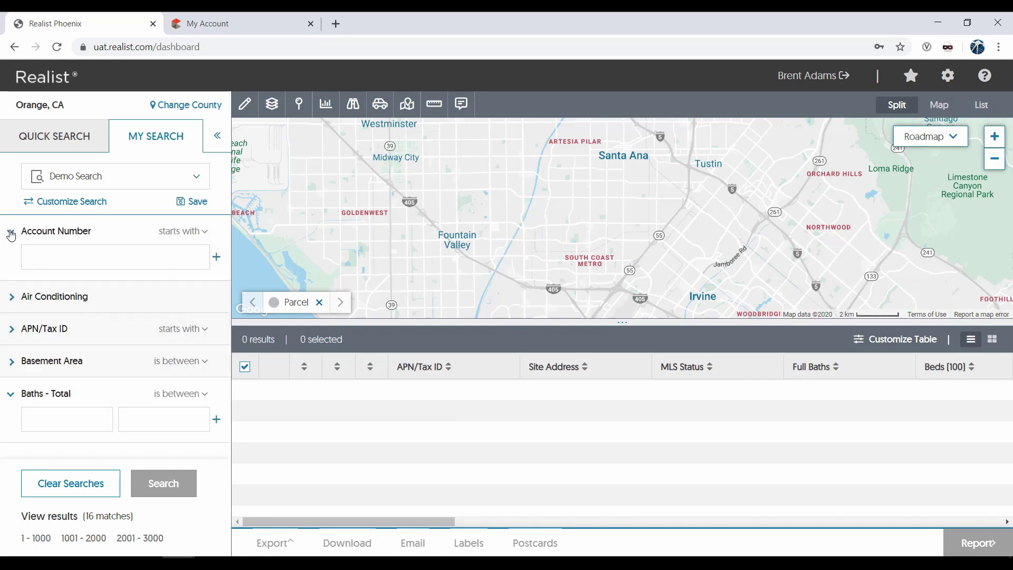
pyautogui.click(11, 296)
pyautogui.click(10, 363)
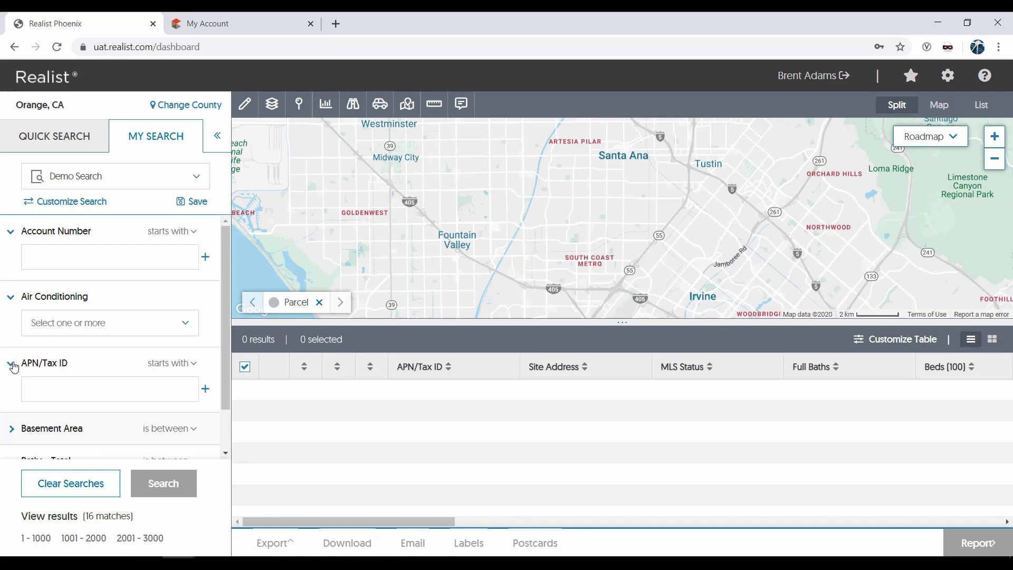